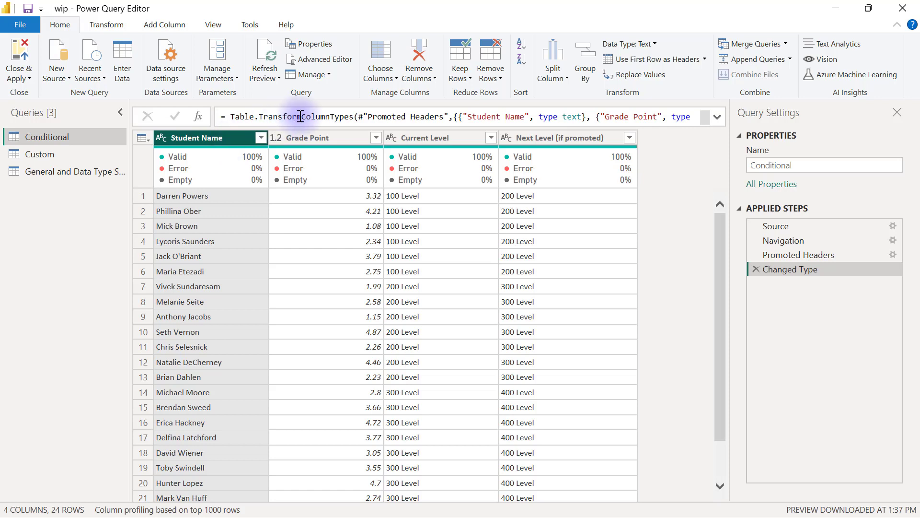
- Select the Grade Point column, which is typed as Decimal Number
left_click(318, 138)
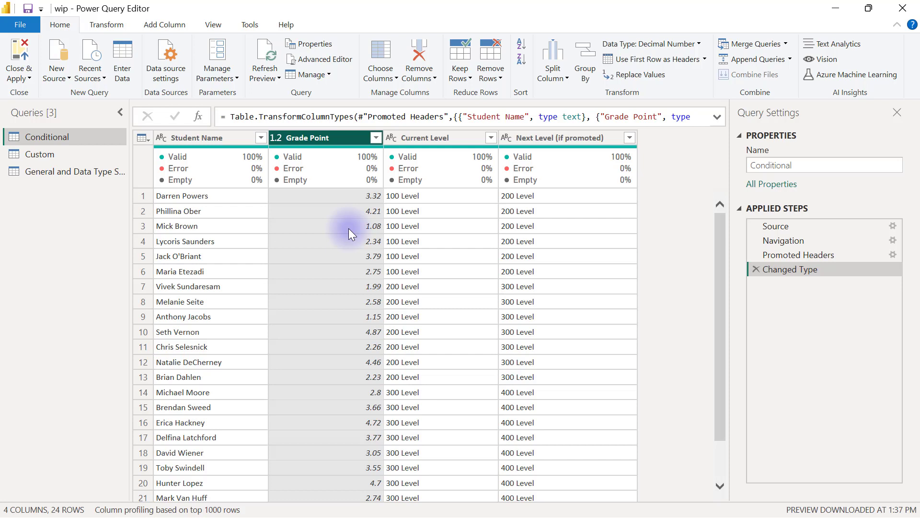
- Start a new conditional column from the Add Column tab and name it 'Student Grade'
left_click(163, 24)
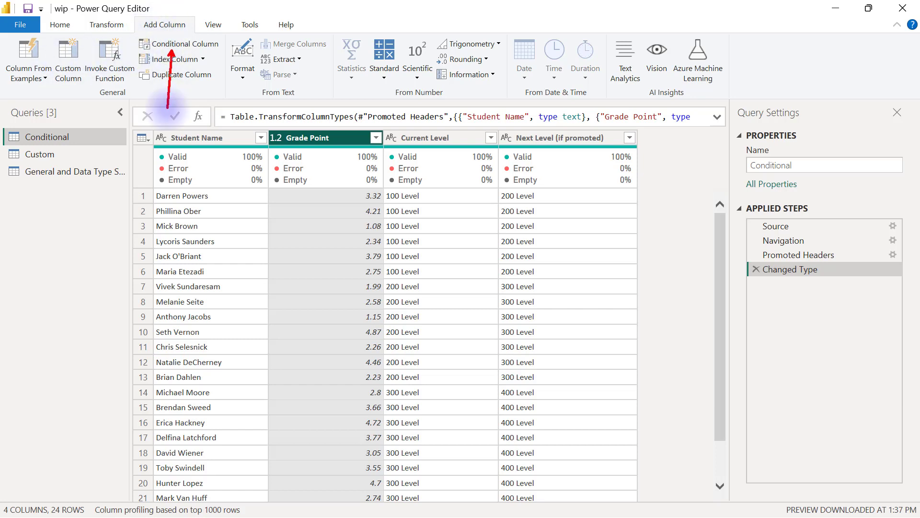
left_click(179, 47)
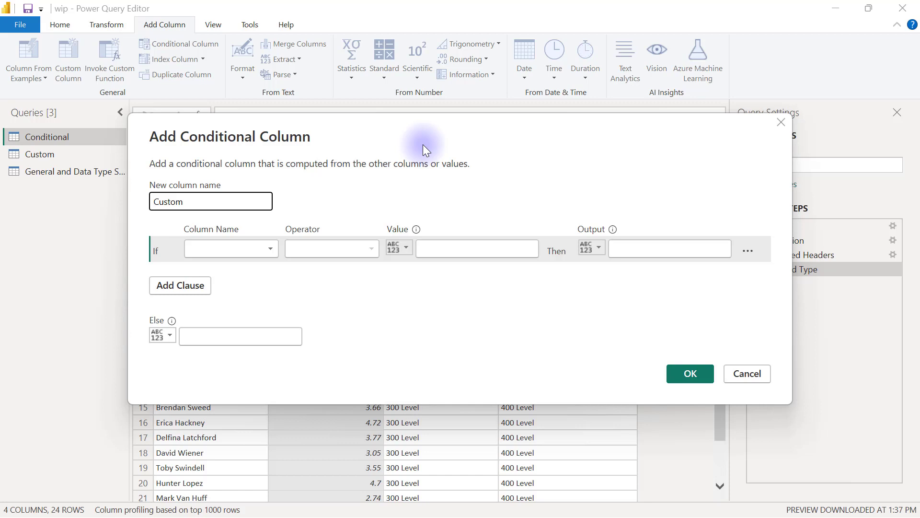
left_click_drag(411, 138, 433, 225)
left_click_drag(211, 288, 148, 288)
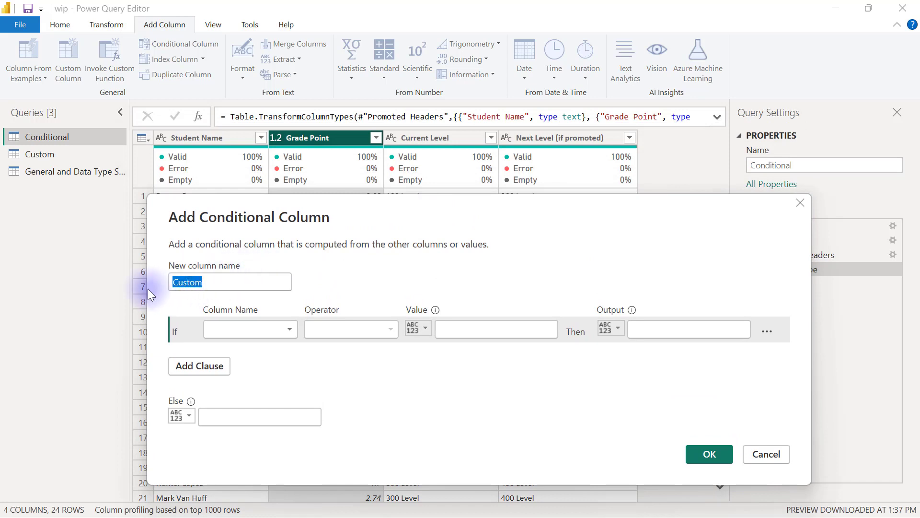
type("Studen")
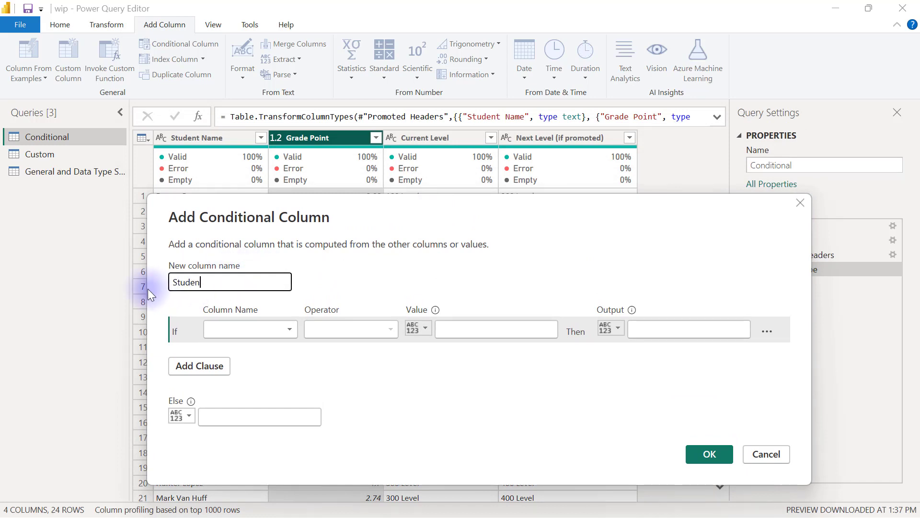
type("t Grade")
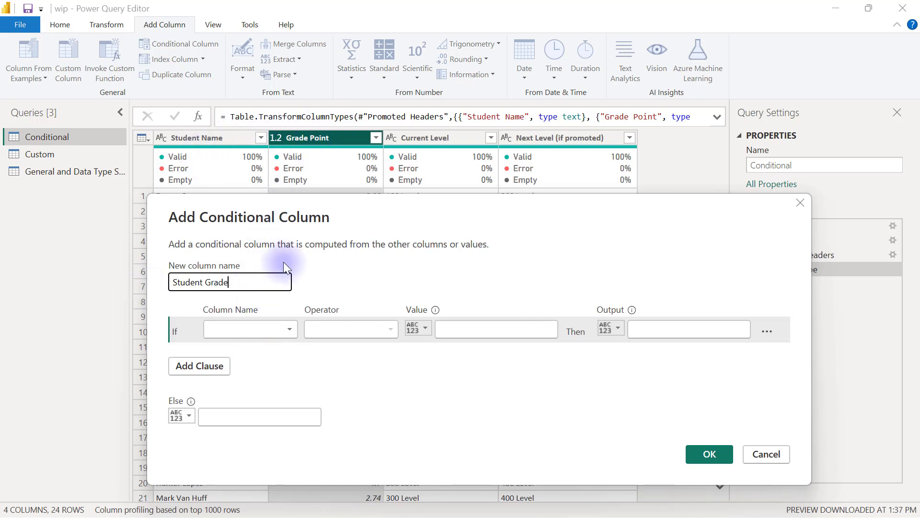
left_click_drag(393, 209, 401, 249)
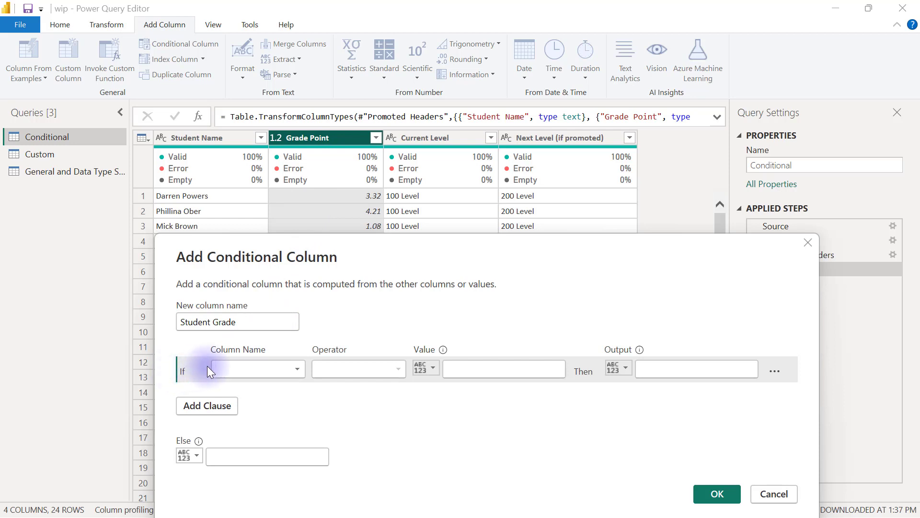
- Set the If rule: Grade Point is less than 2 outputs 'Advised to withdraw'
left_click(281, 367)
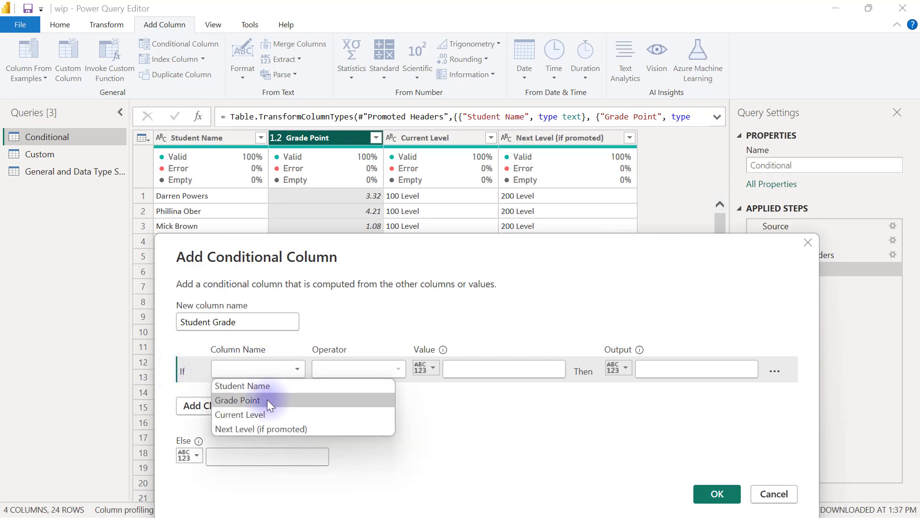
left_click(269, 402)
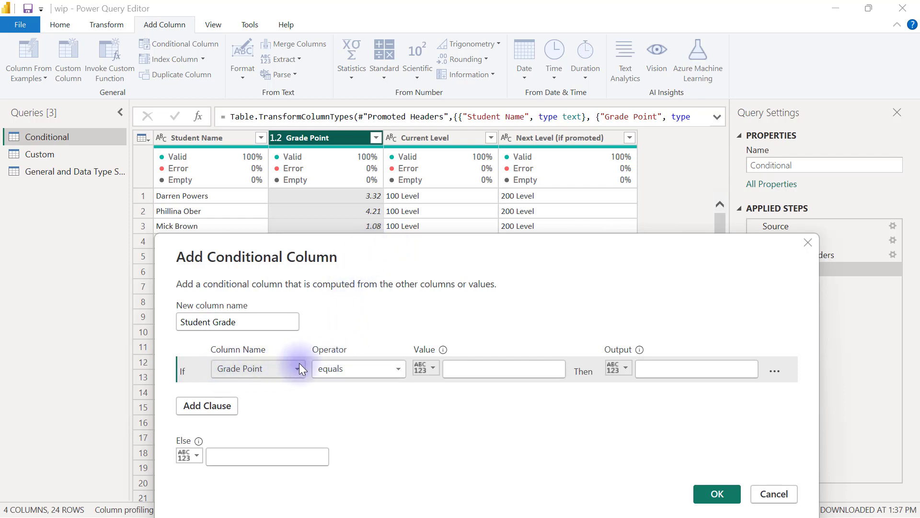
left_click(368, 368)
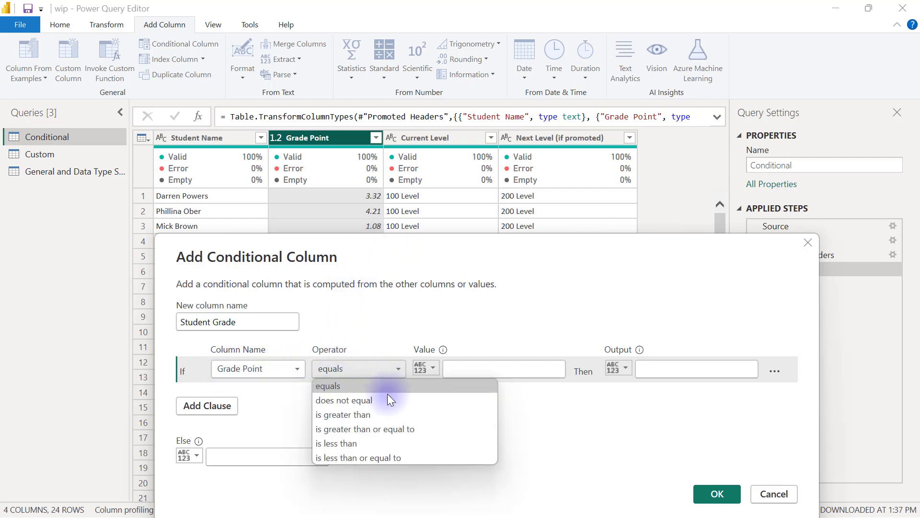
left_click(367, 443)
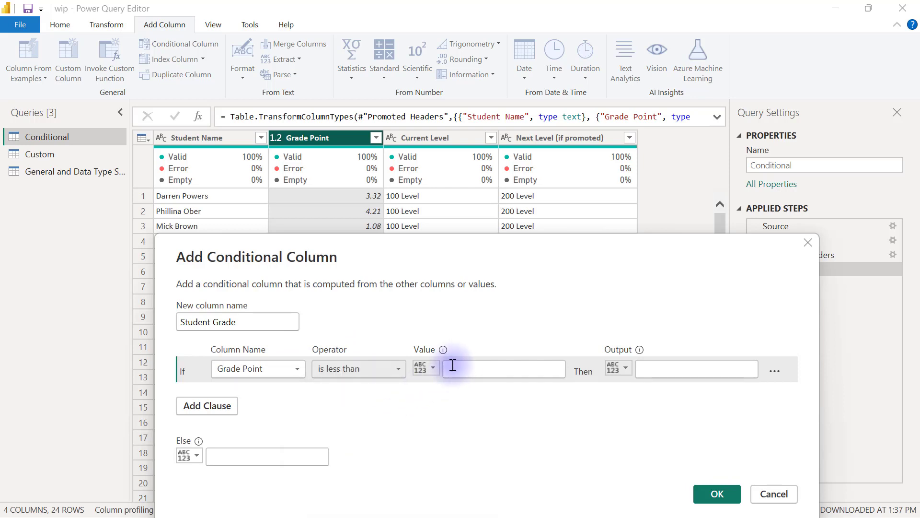
left_click(456, 368)
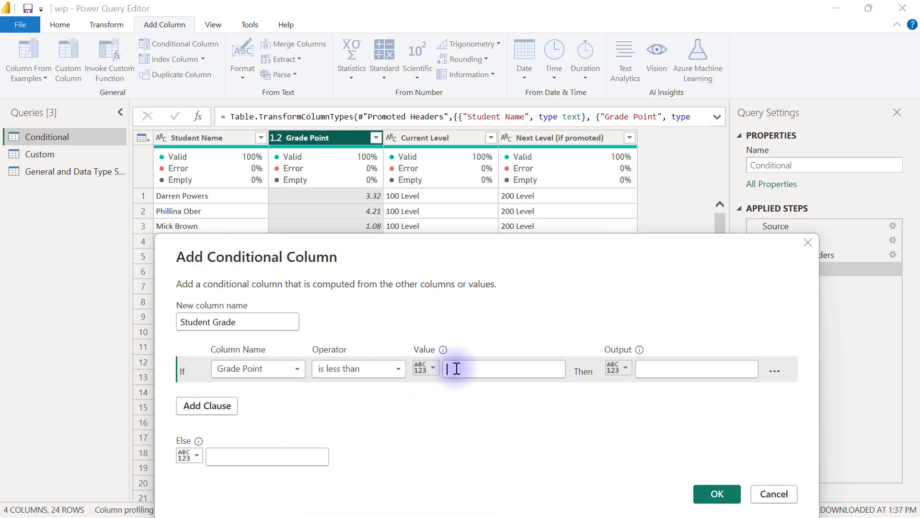
type("2")
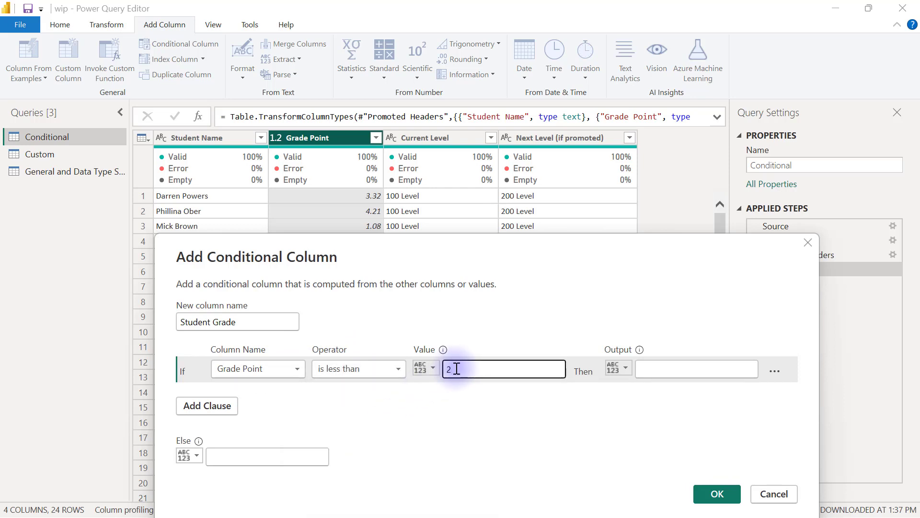
left_click(662, 365)
type("Advis")
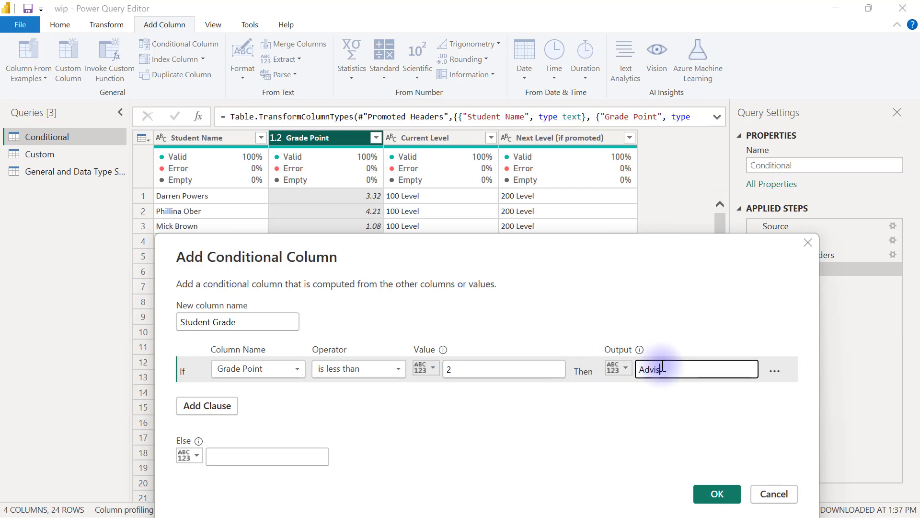
type("ed to withdra")
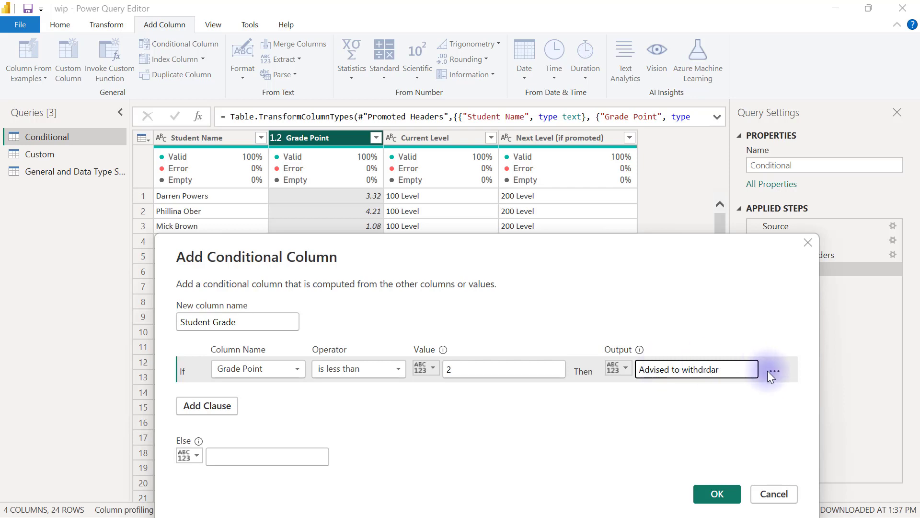
key("BackSpace")
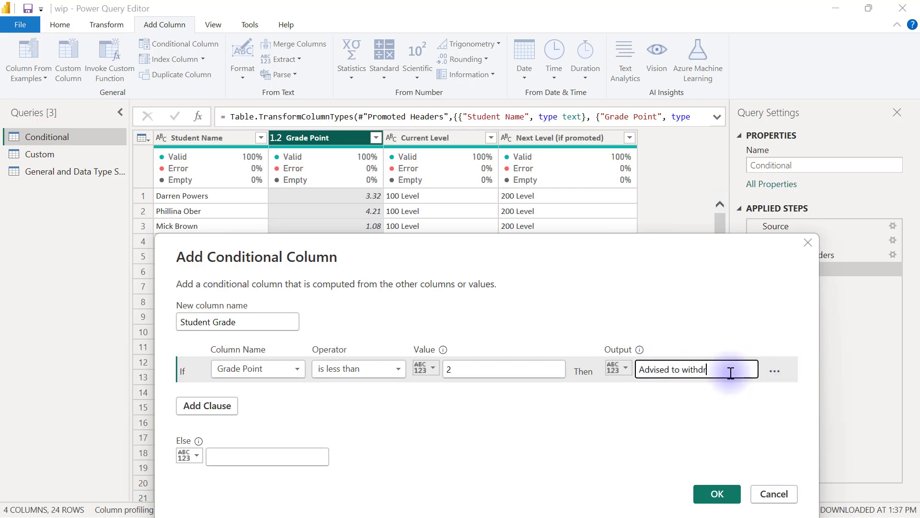
type("aw")
left_click_drag(510, 249, 508, 232)
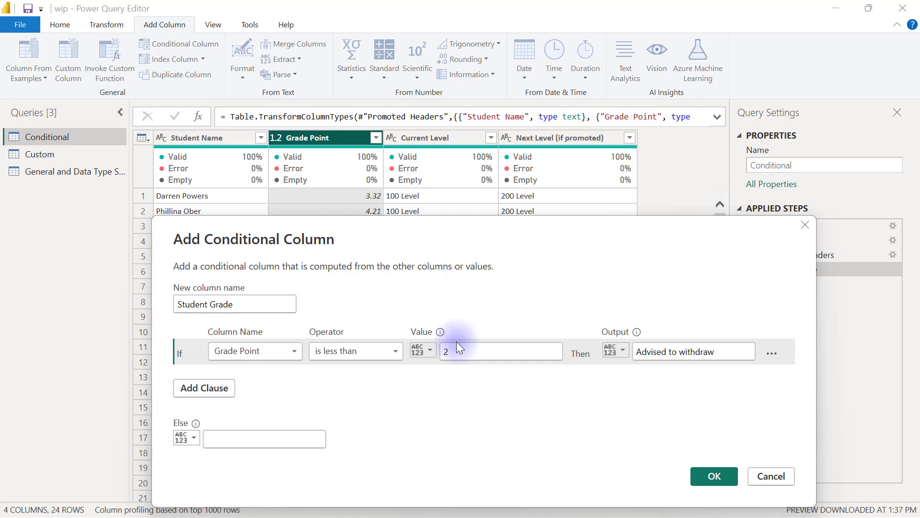
- Add an Else If rule: Grade Point is less than 2.5 outputs 'Fail'
left_click(197, 386)
left_click(250, 378)
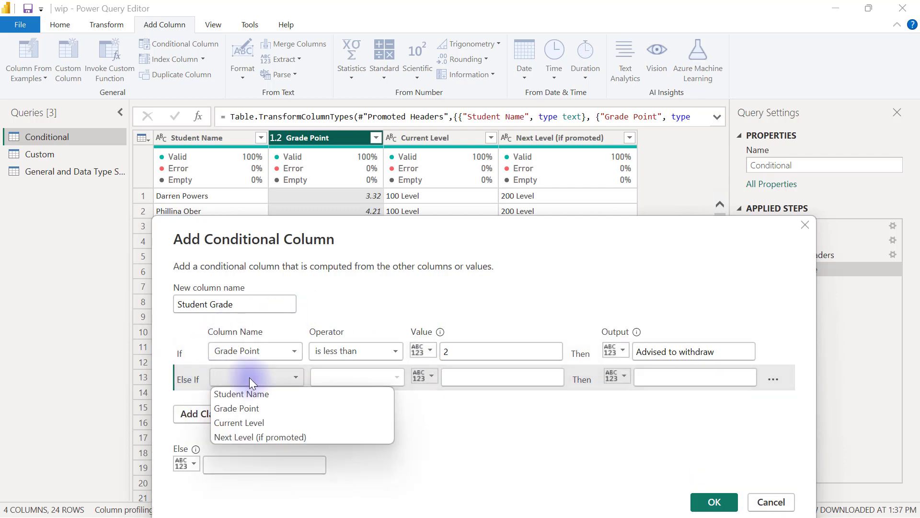
left_click(249, 407)
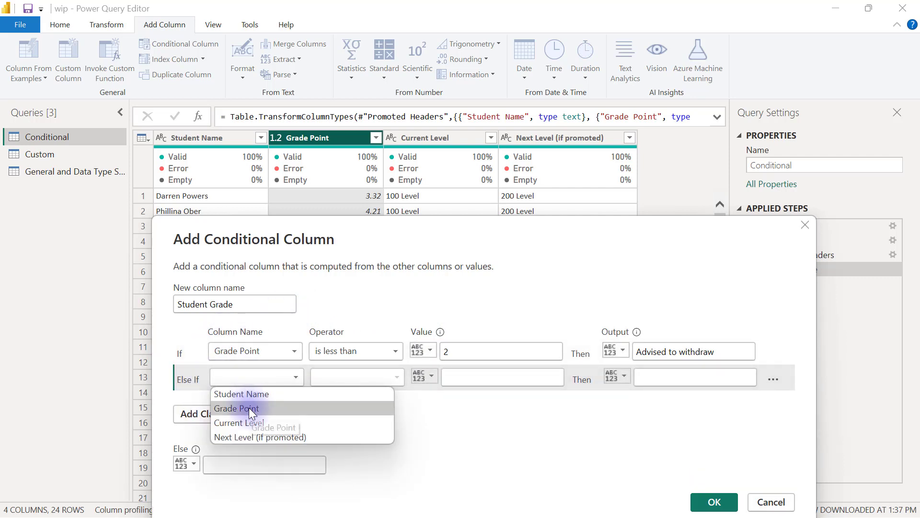
left_click(339, 378)
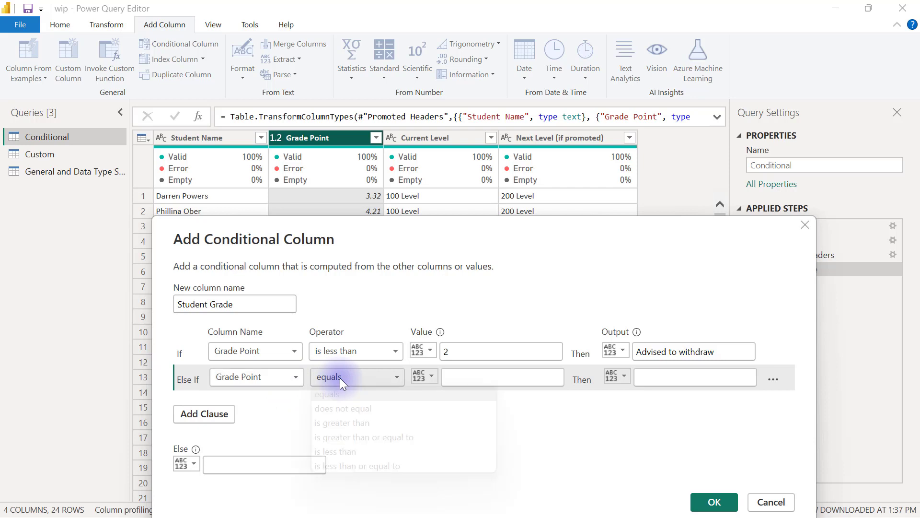
left_click(345, 451)
left_click(464, 377)
type("2.5")
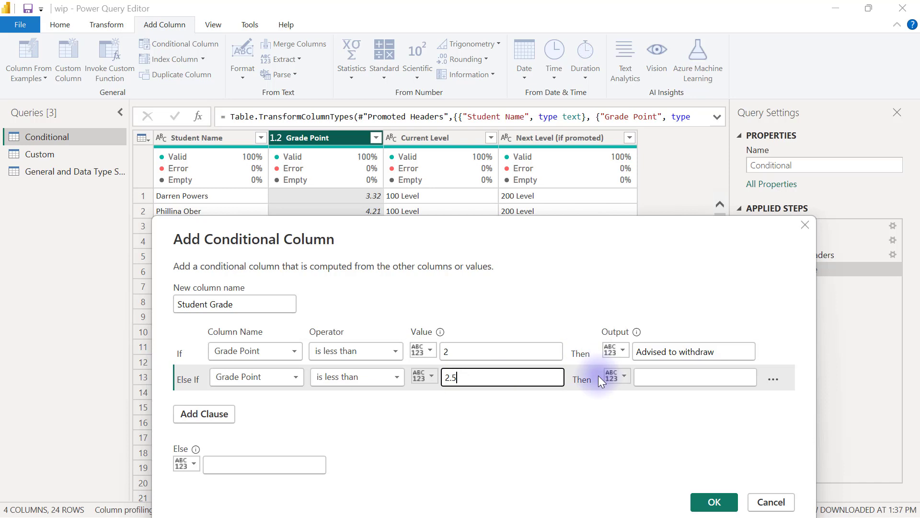
left_click(652, 379)
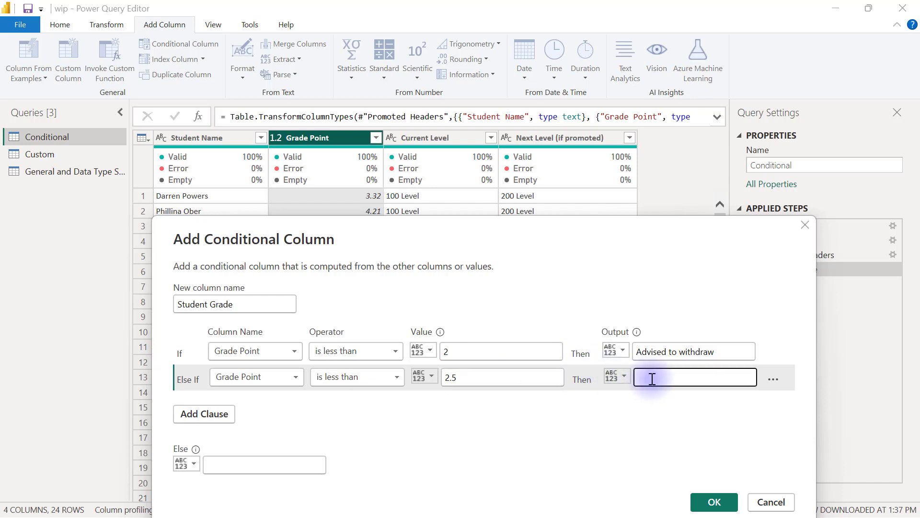
type("Fail")
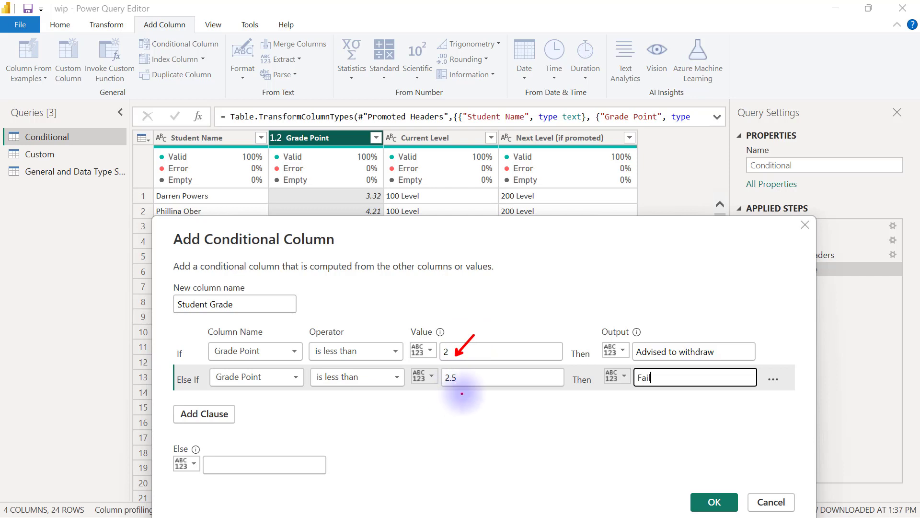
left_click_drag(466, 379, 485, 346)
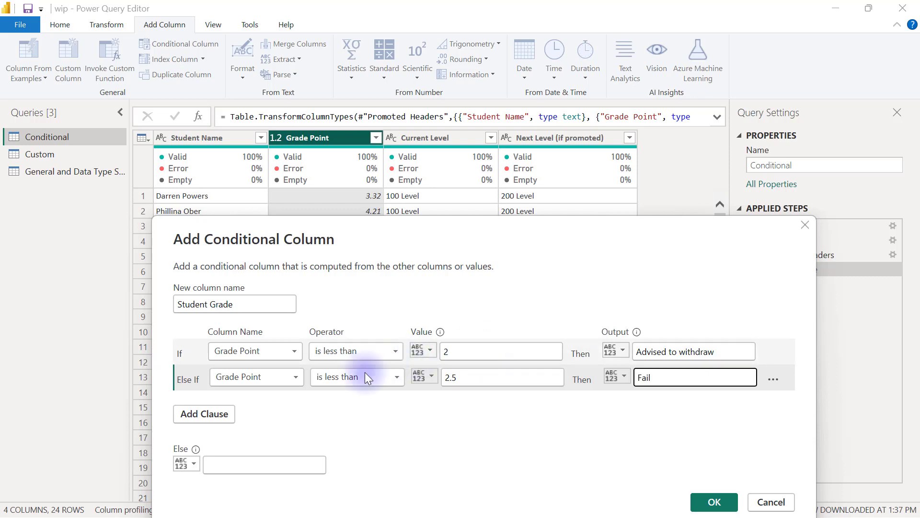
- Set the Else output to 'Pass'
left_click(231, 465)
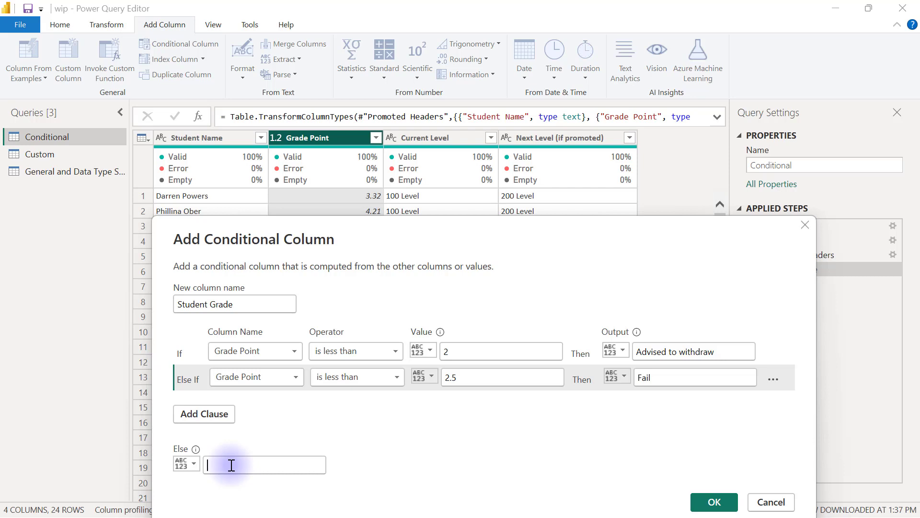
type("Pass")
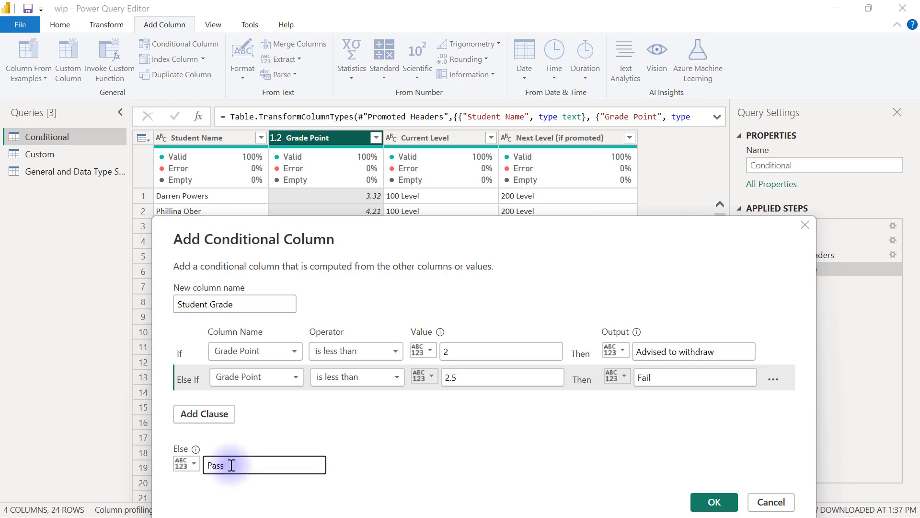
left_click_drag(409, 233, 402, 161)
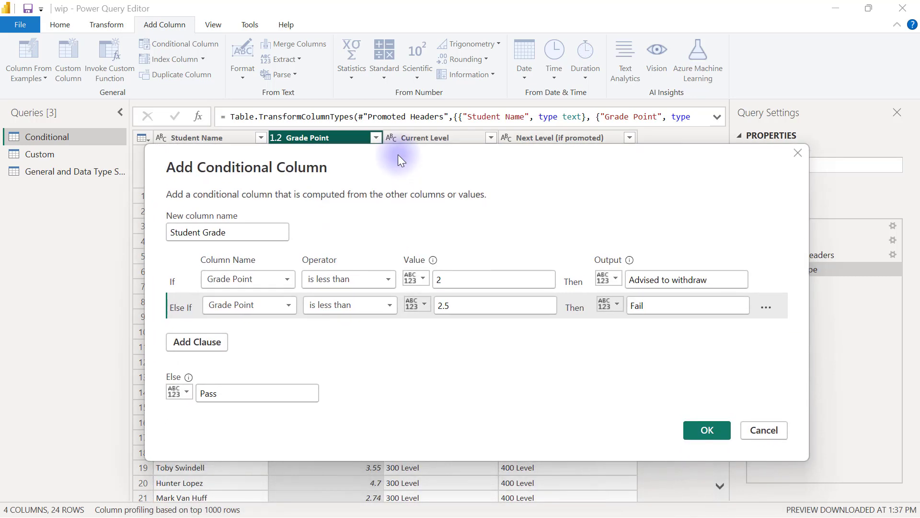
- Create the column and spot-check the Pass, Advised to withdraw and Fail results in rows 1, 3 and 4
left_click(698, 431)
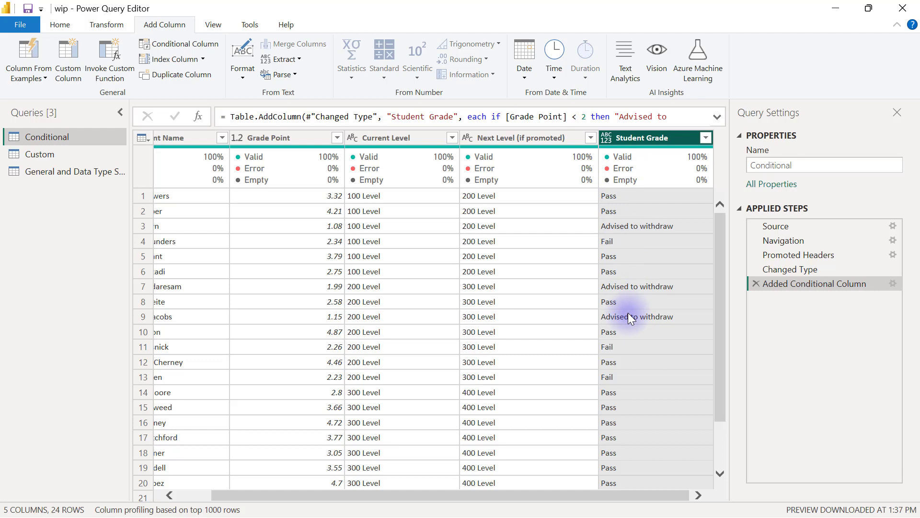
left_click(625, 199)
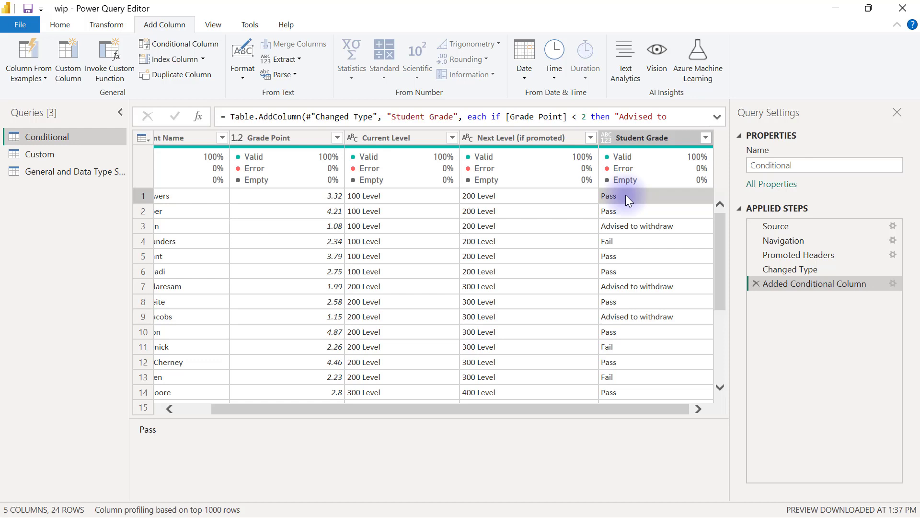
left_click(625, 226)
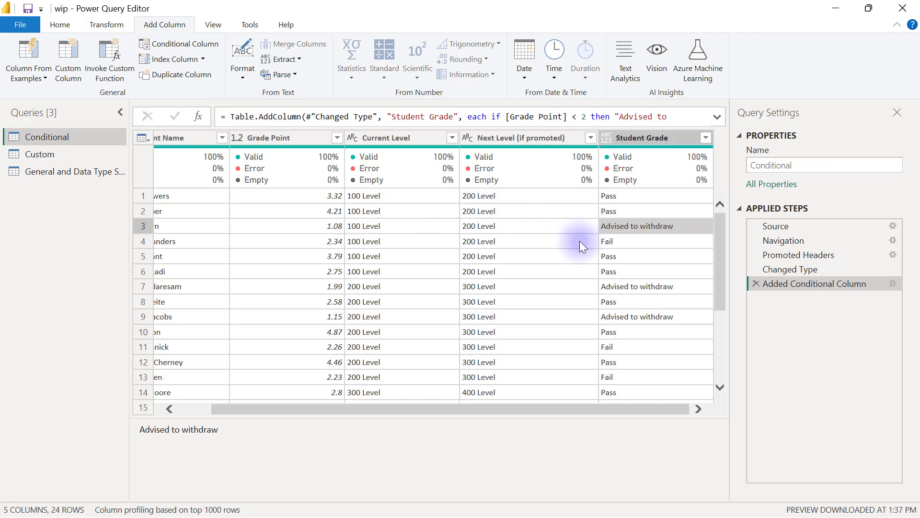
left_click(613, 240)
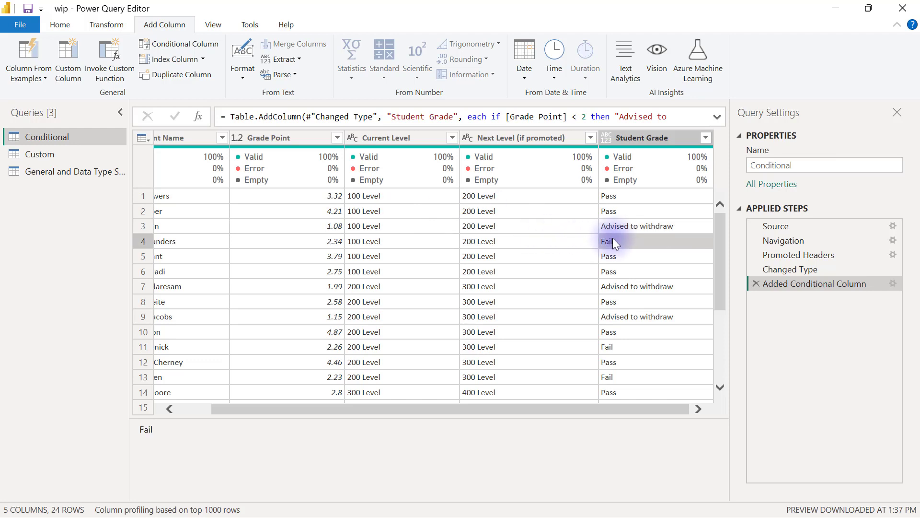